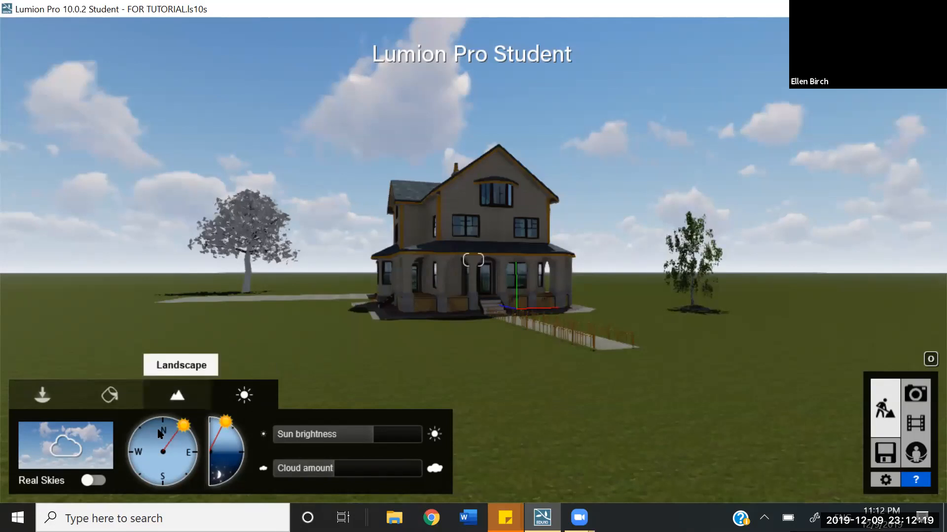
Change the sky's cloud type to the third preset in the second row of the cloud selection
click(97, 449)
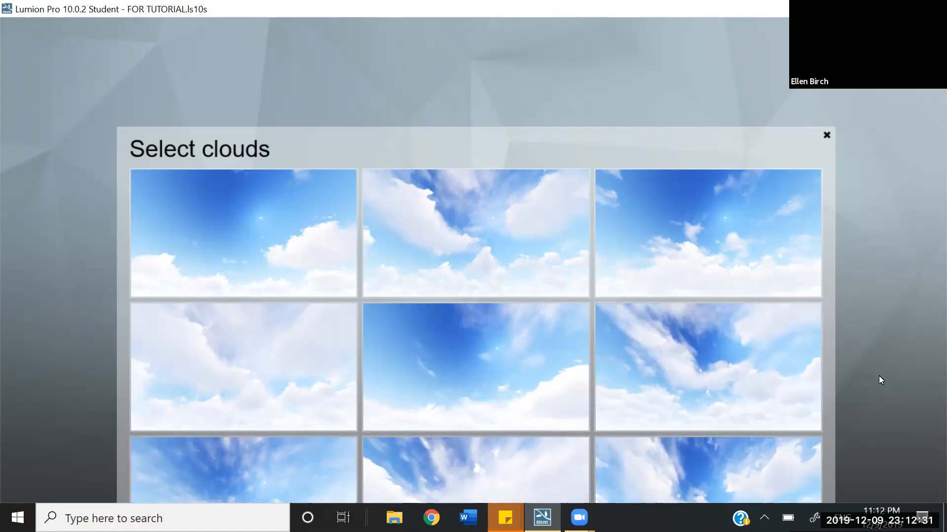
click(718, 394)
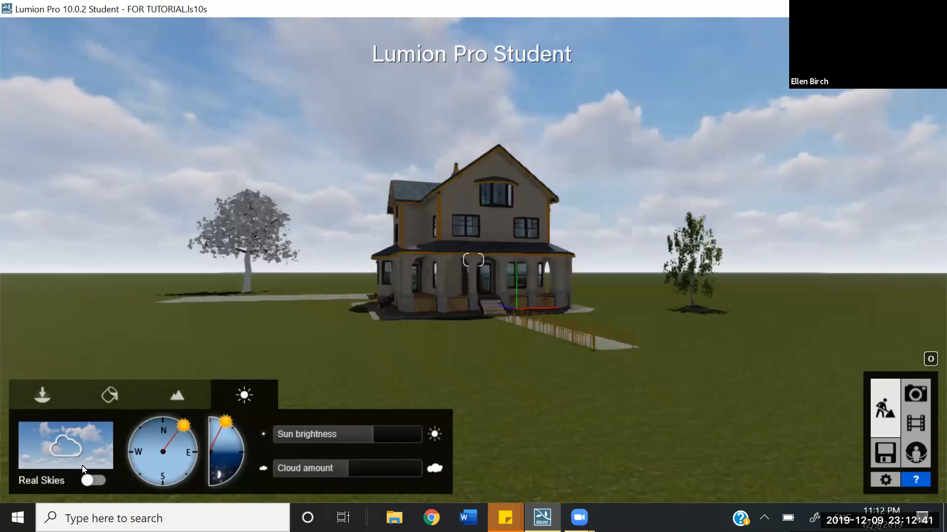
Enable Real Skies, browse the categories from Evening to Night, and apply the Cloudy 5 sky
click(87, 482)
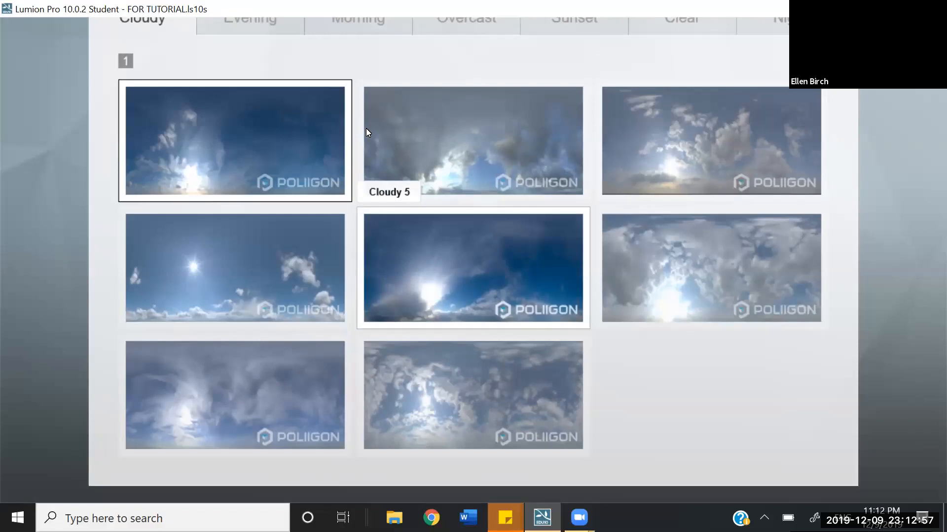
click(250, 34)
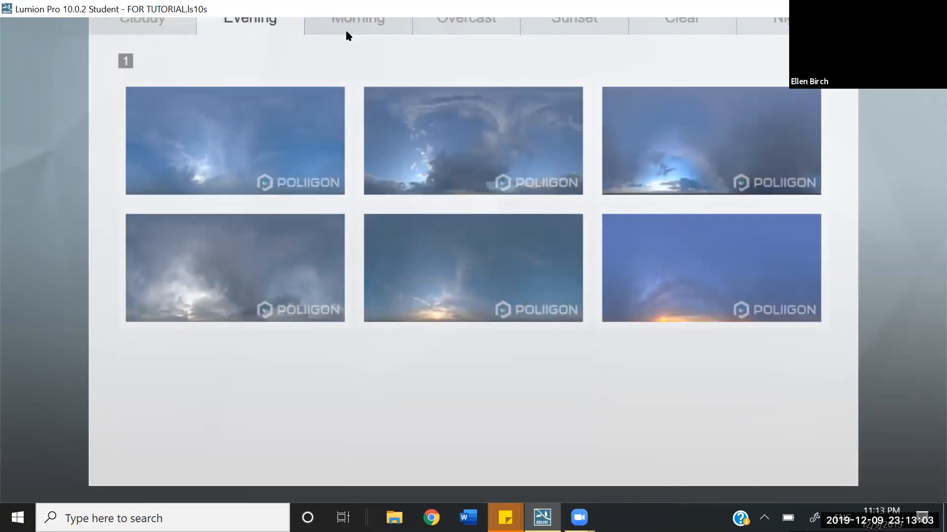
click(392, 32)
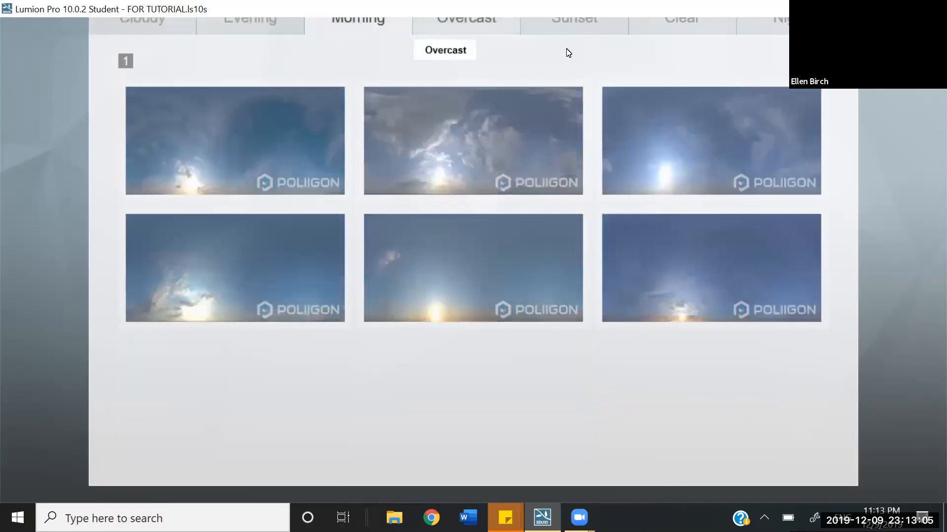
click(495, 31)
click(595, 32)
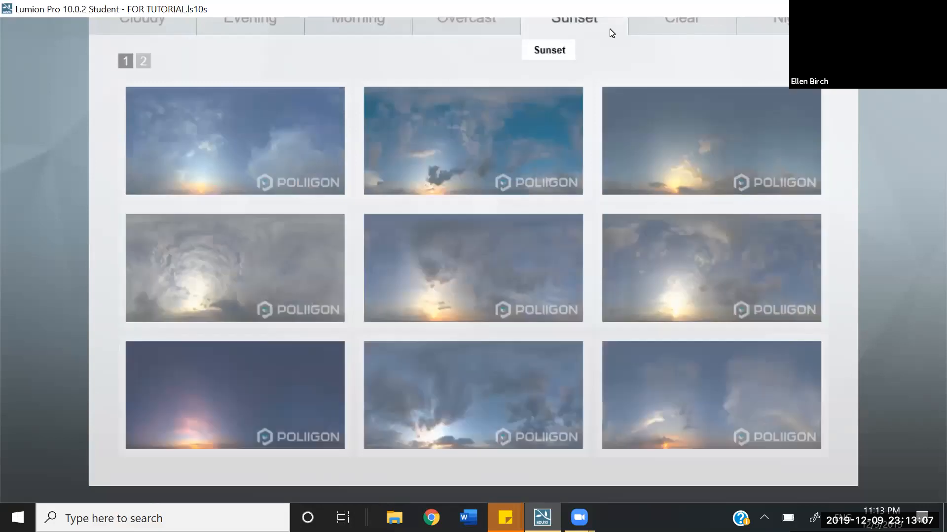
click(673, 28)
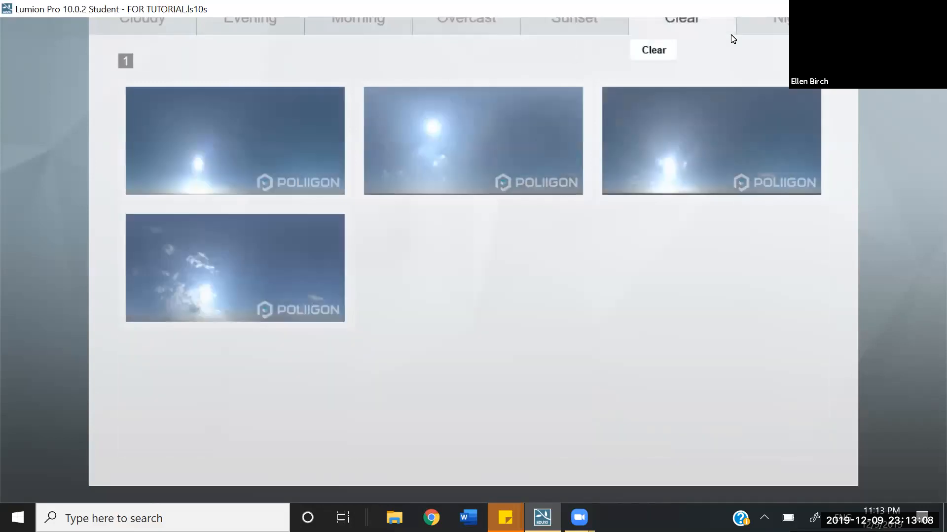
click(770, 34)
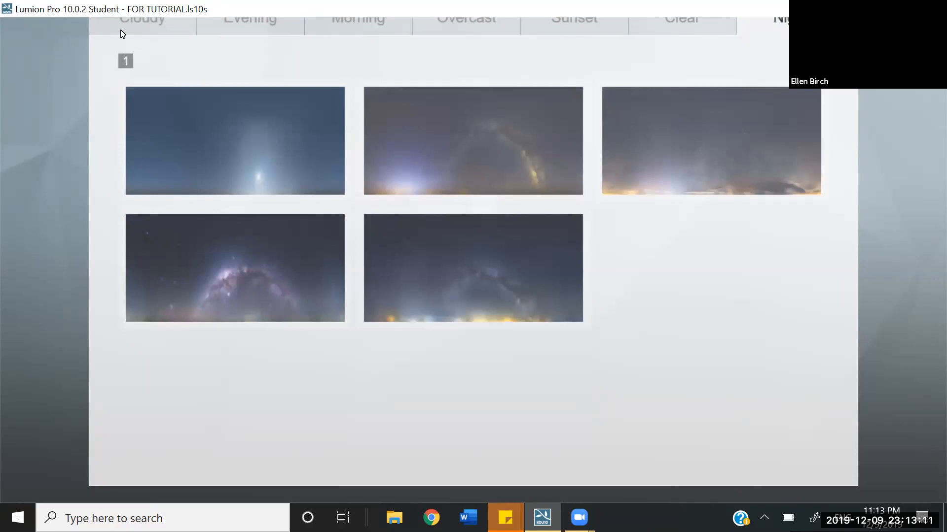
click(122, 31)
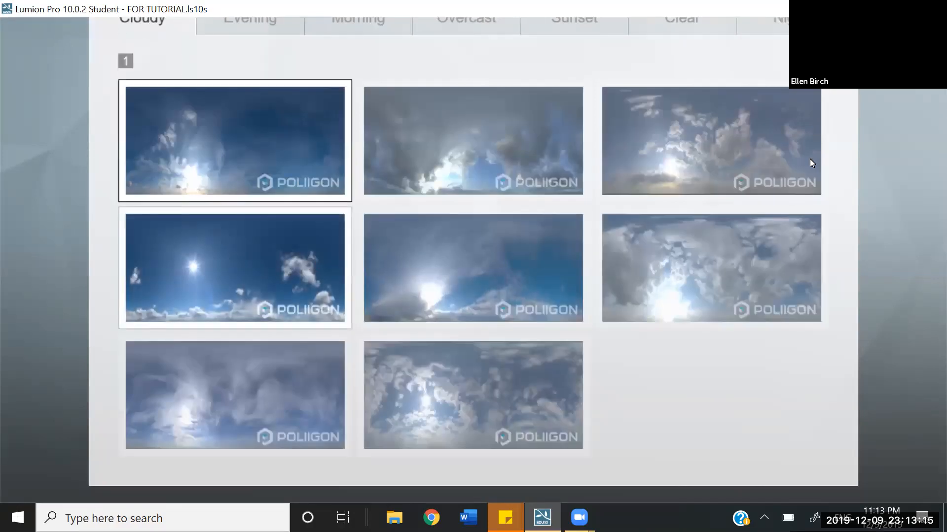
click(405, 272)
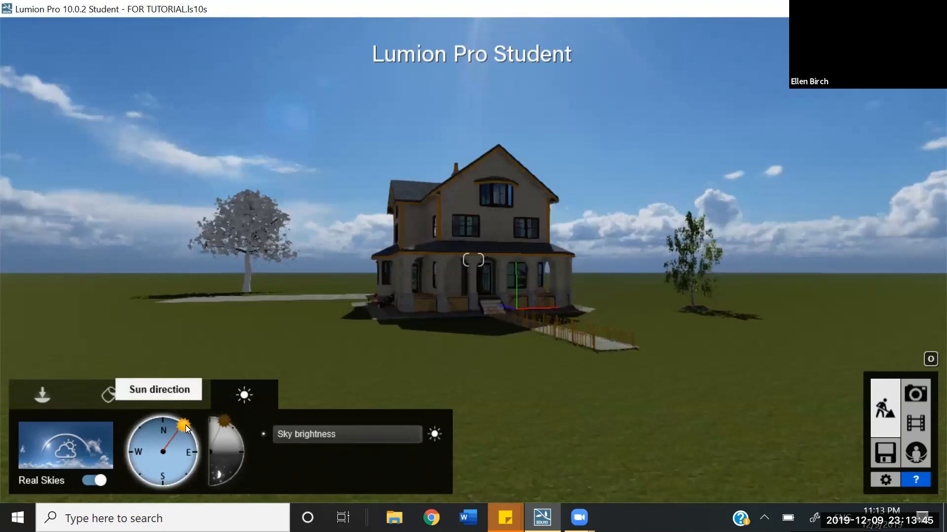
Try several sun directions around the compass, settle on west, and turn Real Skies off
mouse_move(186, 426)
mouse_down()
mouse_move(182, 476)
mouse_move(153, 478)
mouse_move(127, 465)
mouse_move(146, 427)
mouse_move(181, 427)
mouse_move(190, 437)
mouse_up()
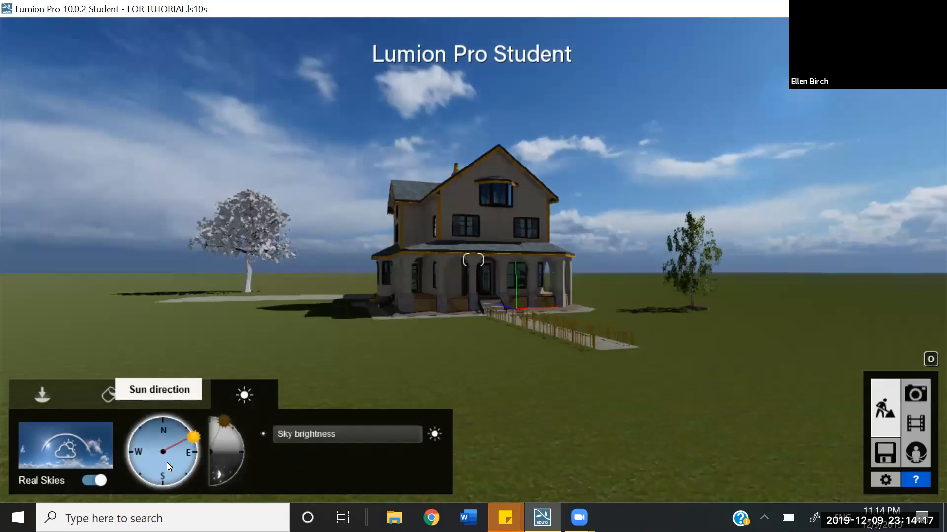
click(142, 461)
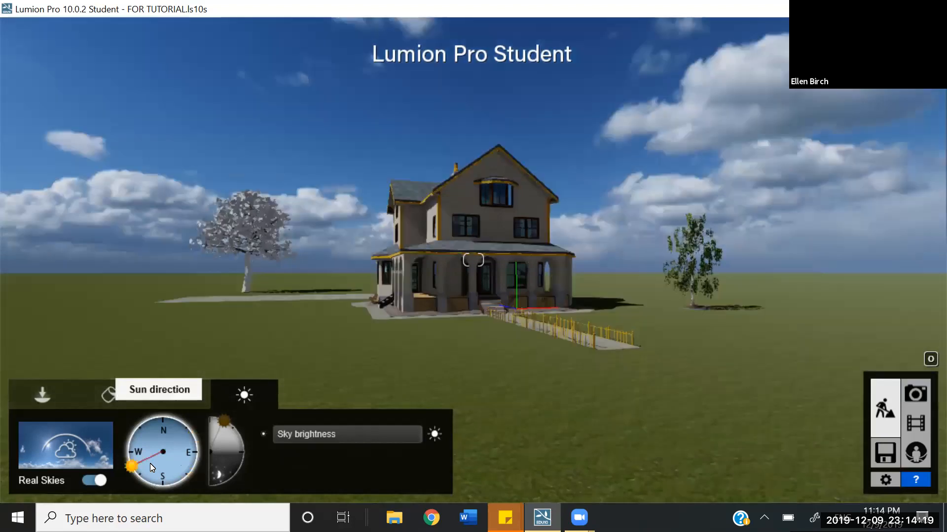
click(158, 468)
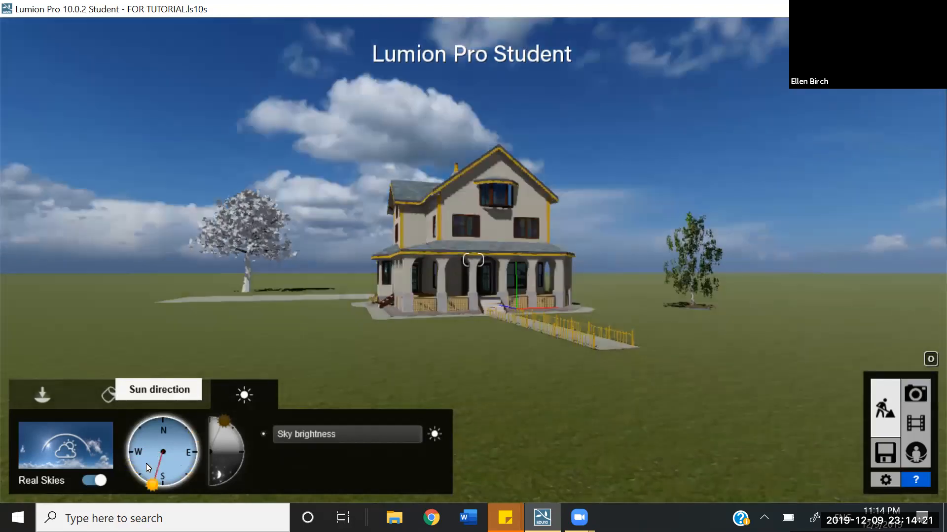
click(124, 453)
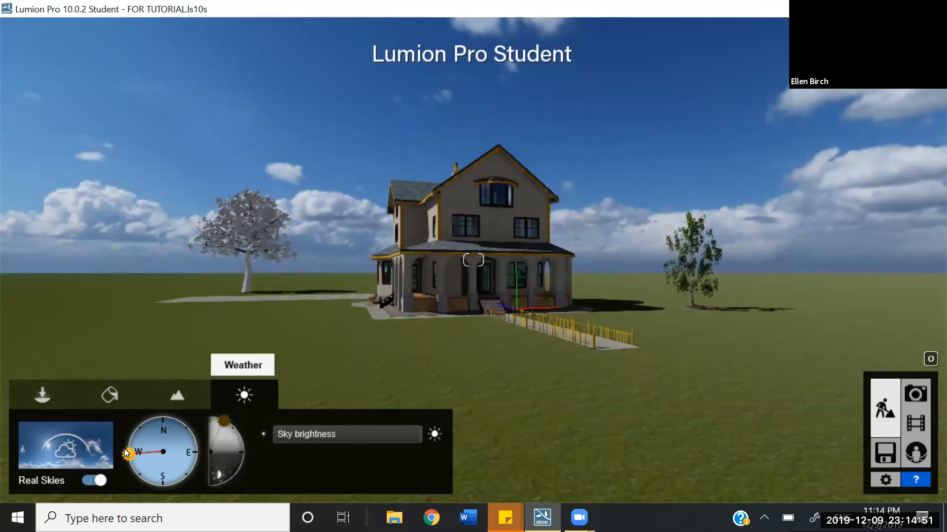
click(95, 481)
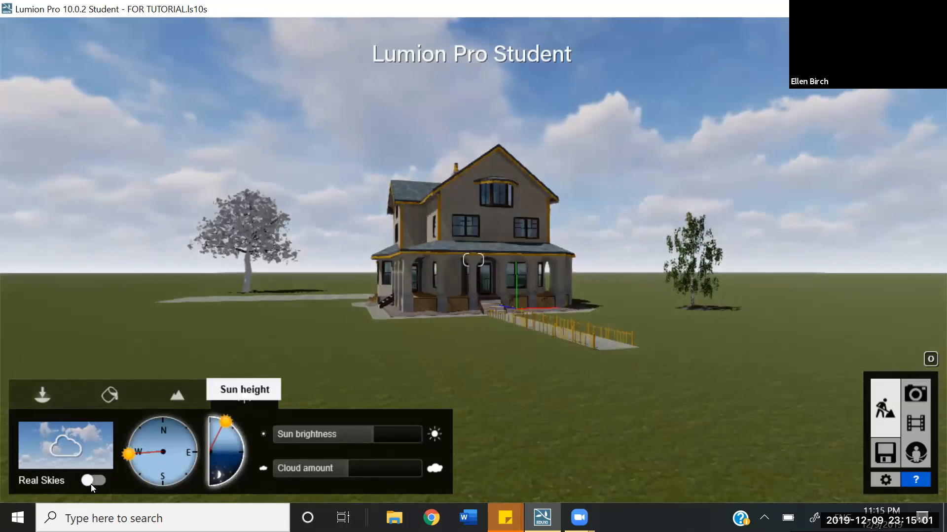
Try the sun height overhead and at the horizon, then raise the sun to about midway for daylight
click(205, 413)
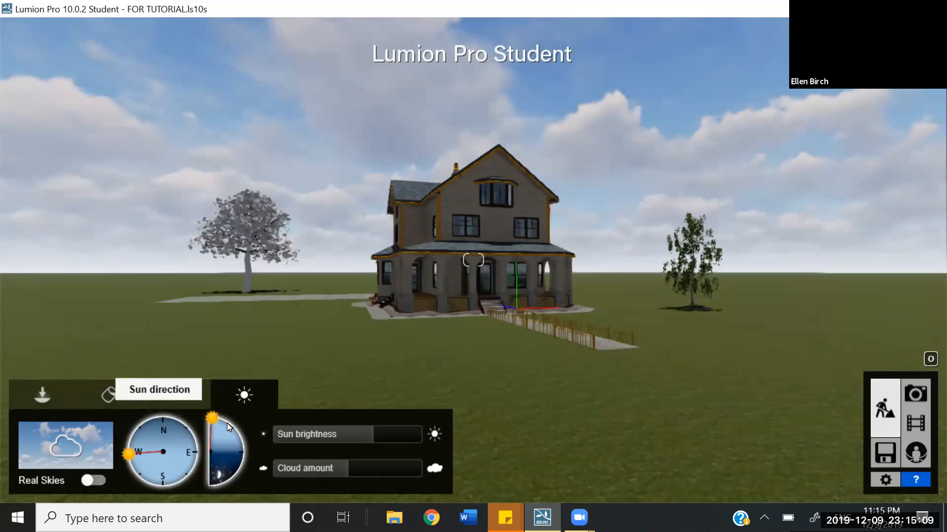
click(225, 422)
click(242, 446)
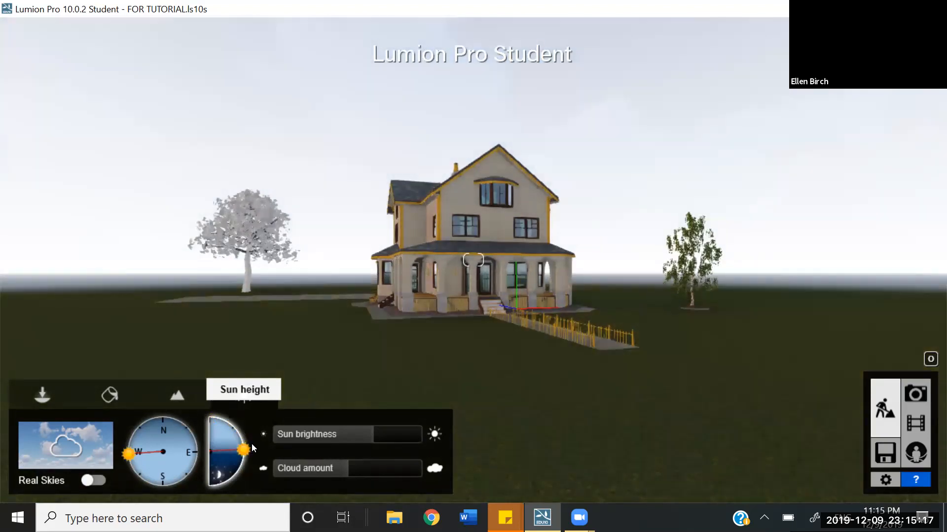
click(247, 446)
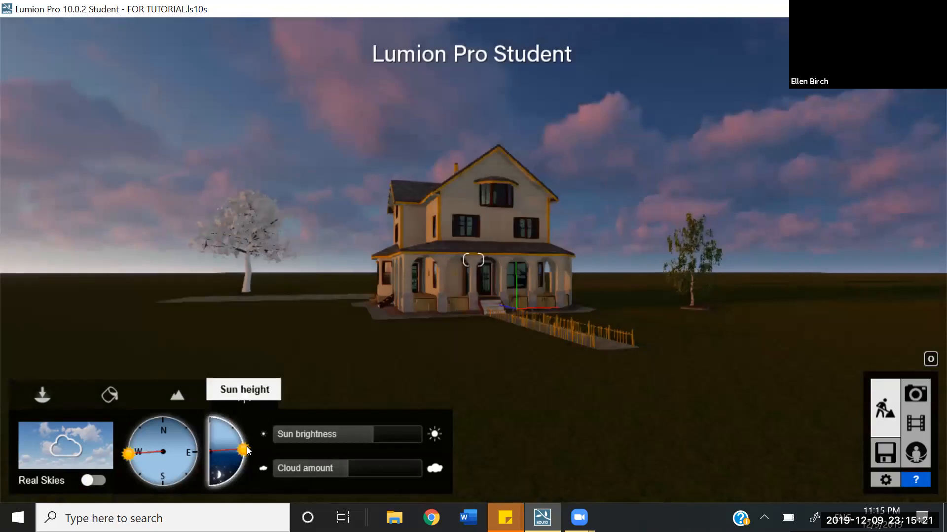
drag(246, 446, 248, 443)
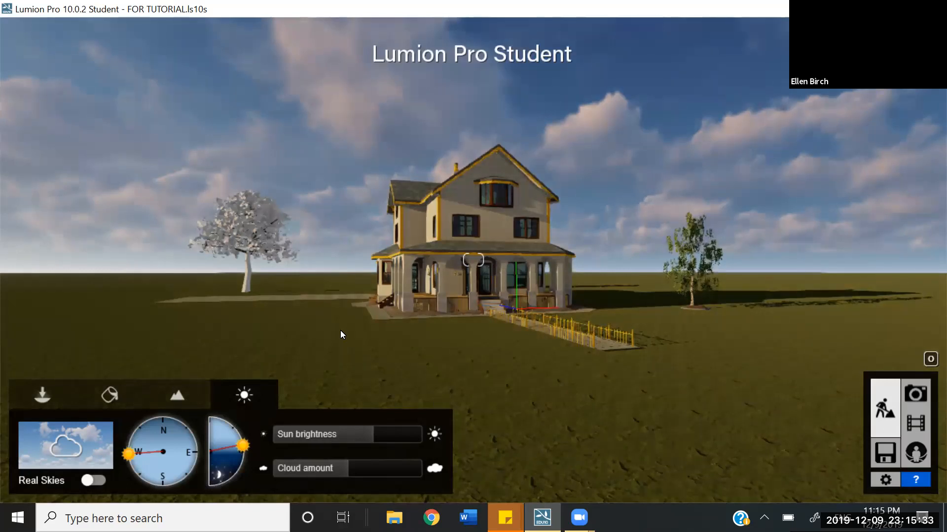
drag(245, 439, 233, 423)
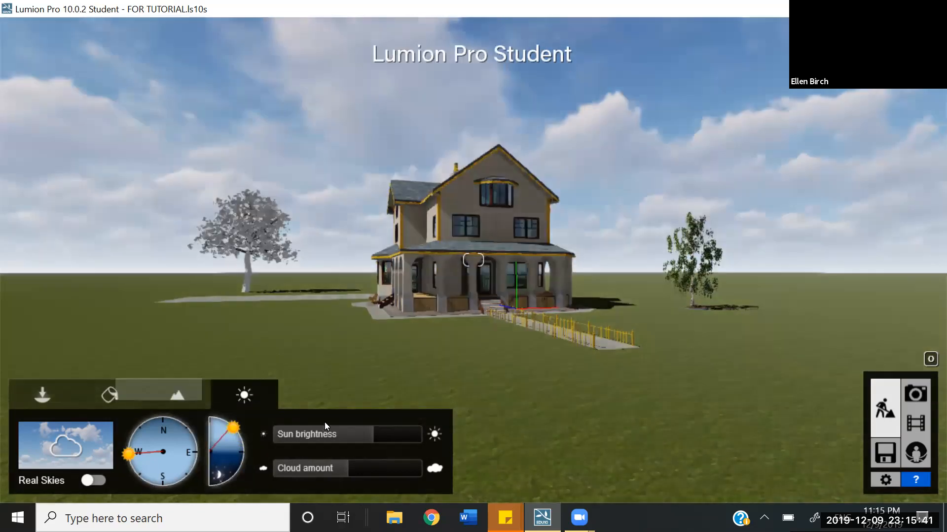
Lower the sun height gradually below the horizon to its lowest night position
click(244, 453)
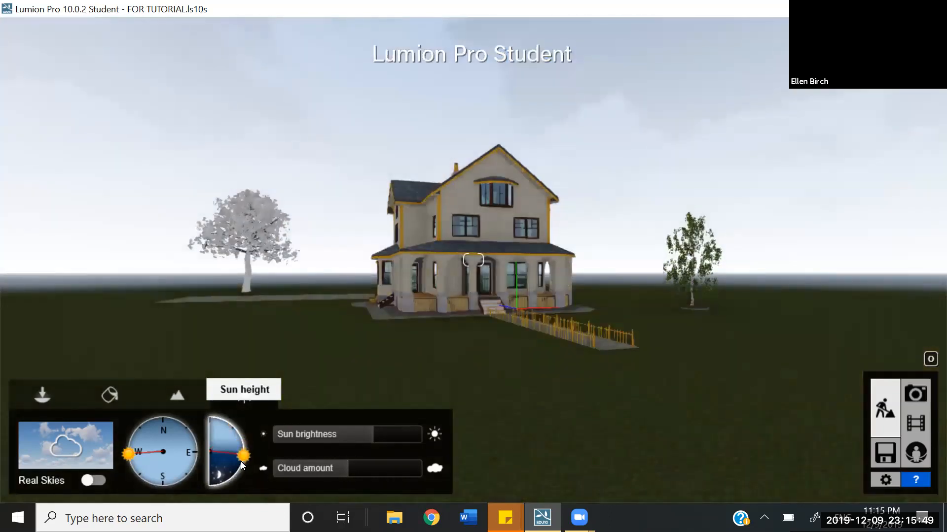
click(240, 462)
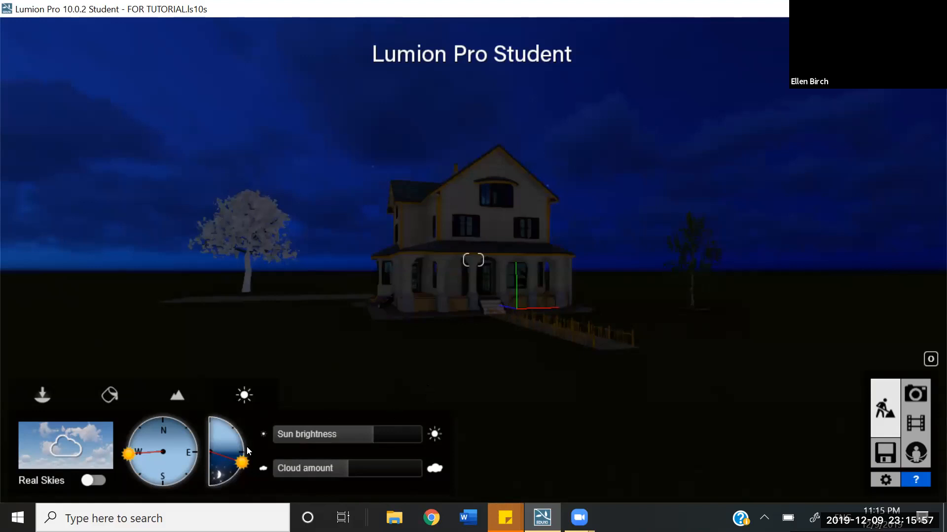
click(233, 474)
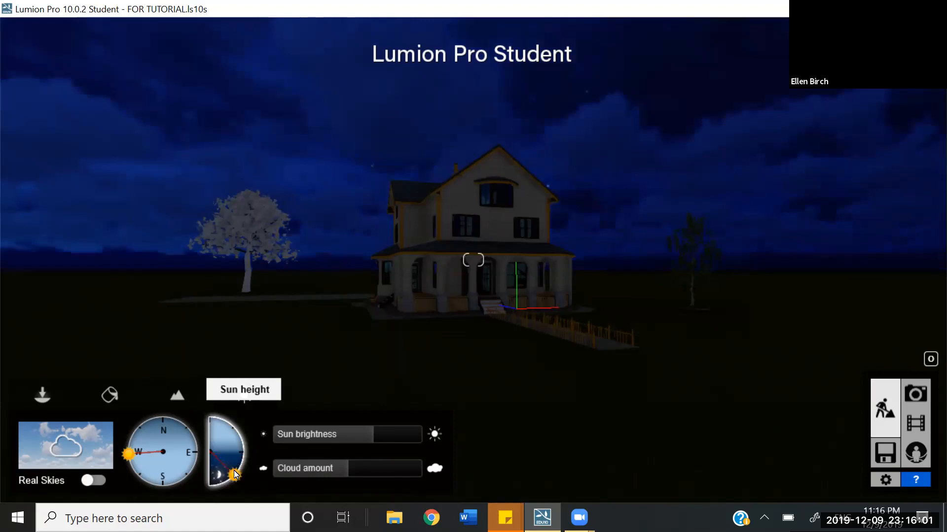
click(225, 479)
drag(215, 484, 202, 486)
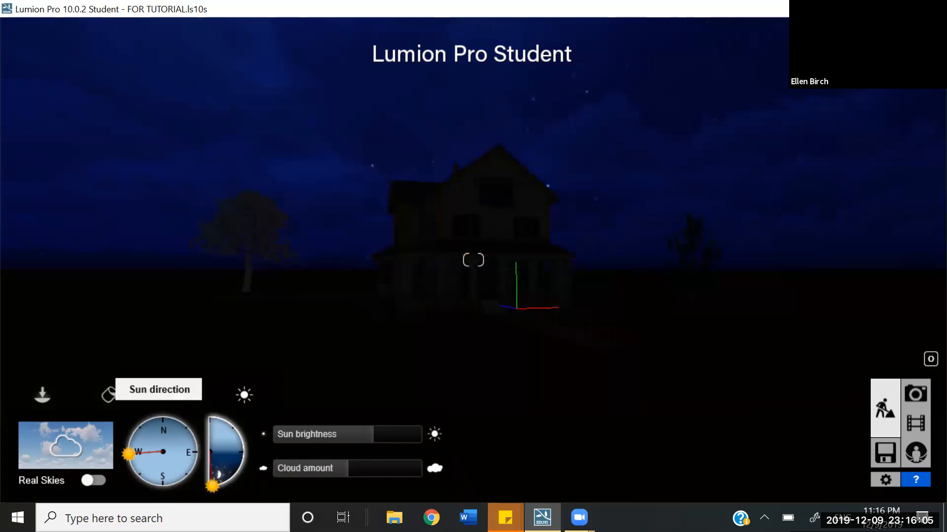
click(198, 486)
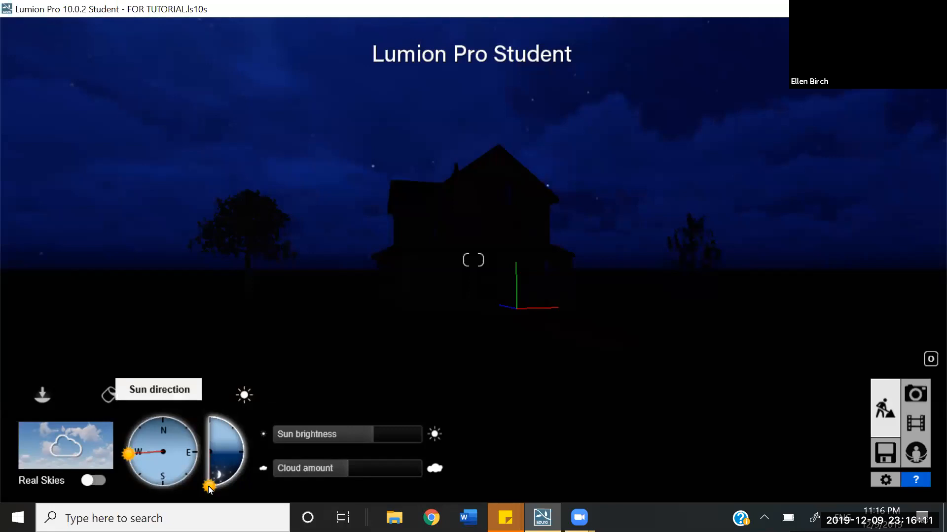
Raise the sun out of the night range and fine-tune its height to sit right at the horizon
click(238, 459)
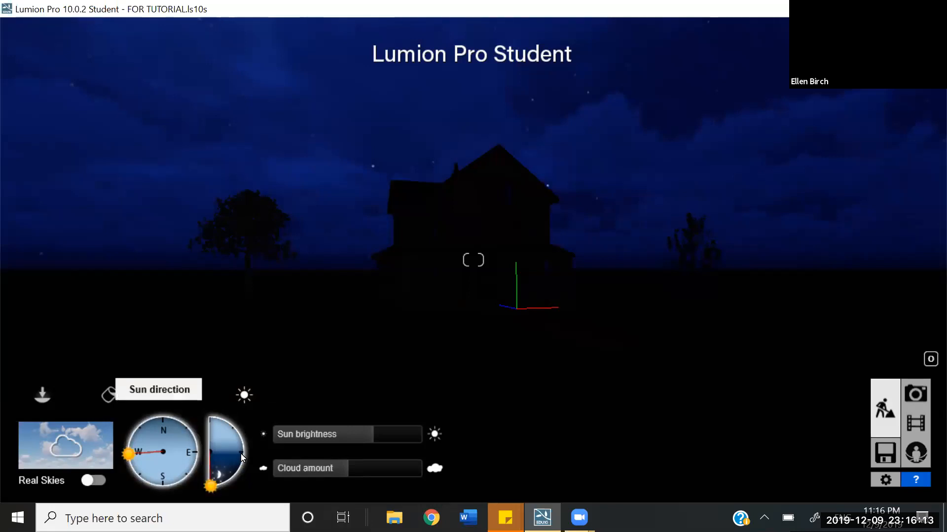
drag(240, 453, 246, 447)
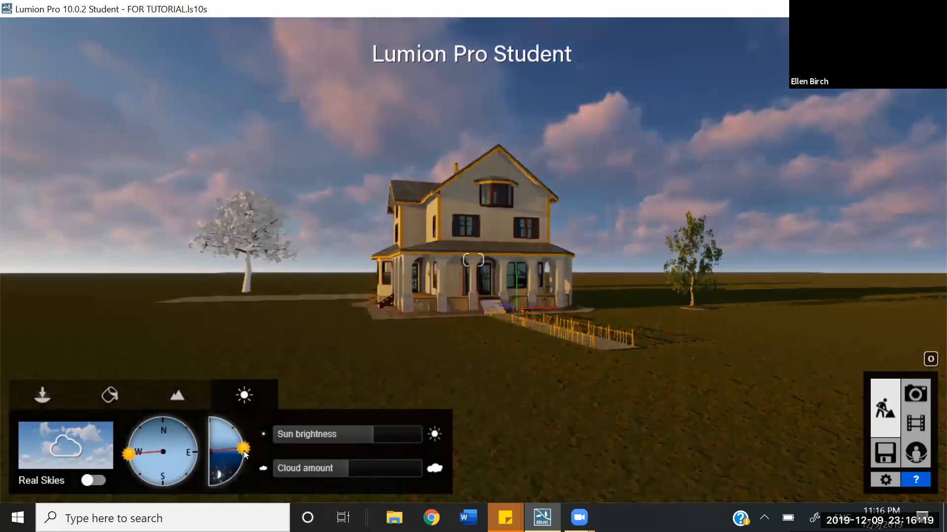
drag(244, 451, 243, 456)
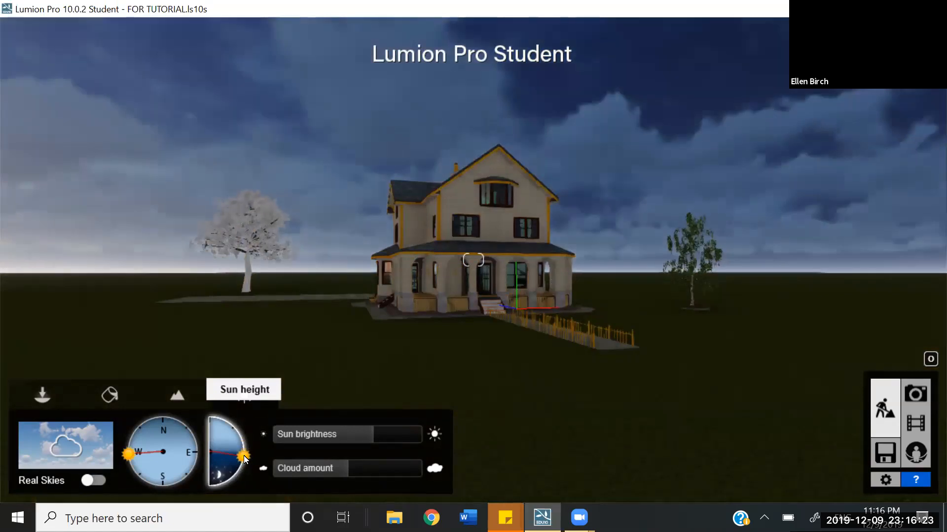
drag(244, 456, 243, 457)
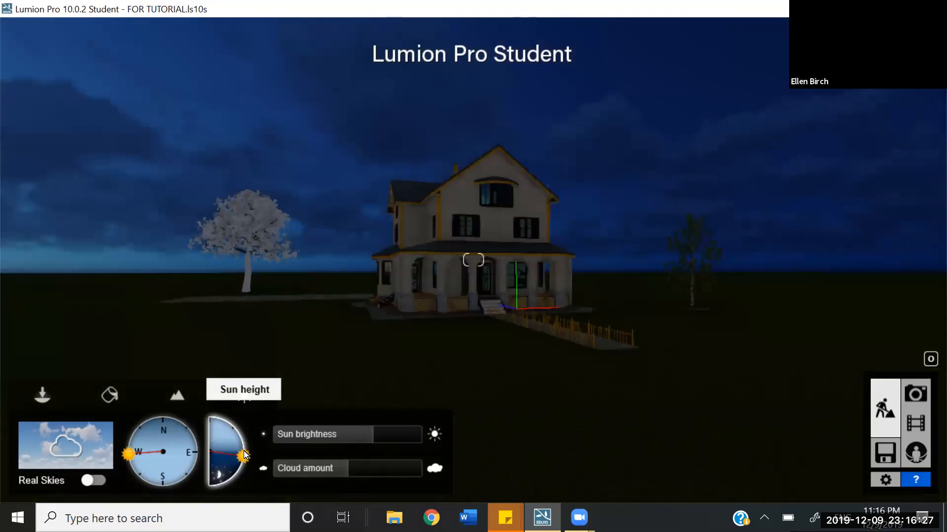
click(243, 451)
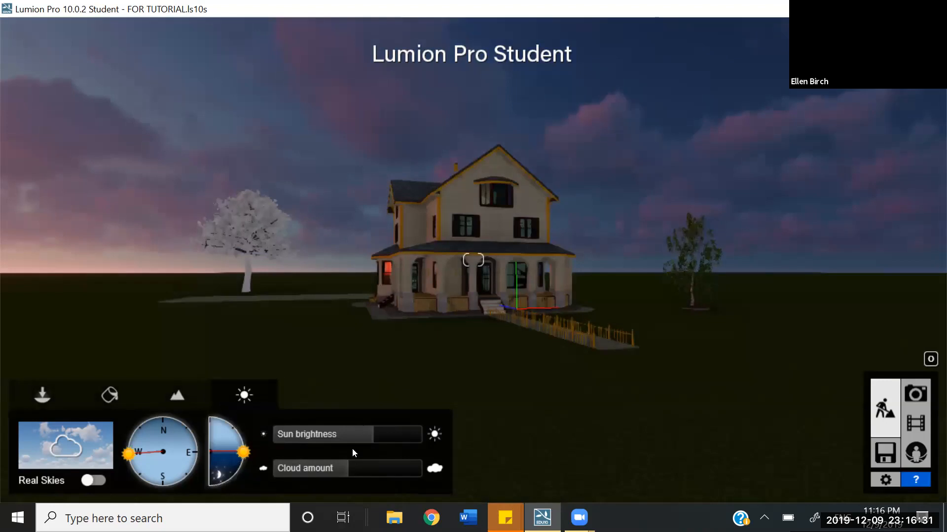
Try the sun brightness at 0.3 and at its maximum, then set it to 0.0
mouse_move(318, 438)
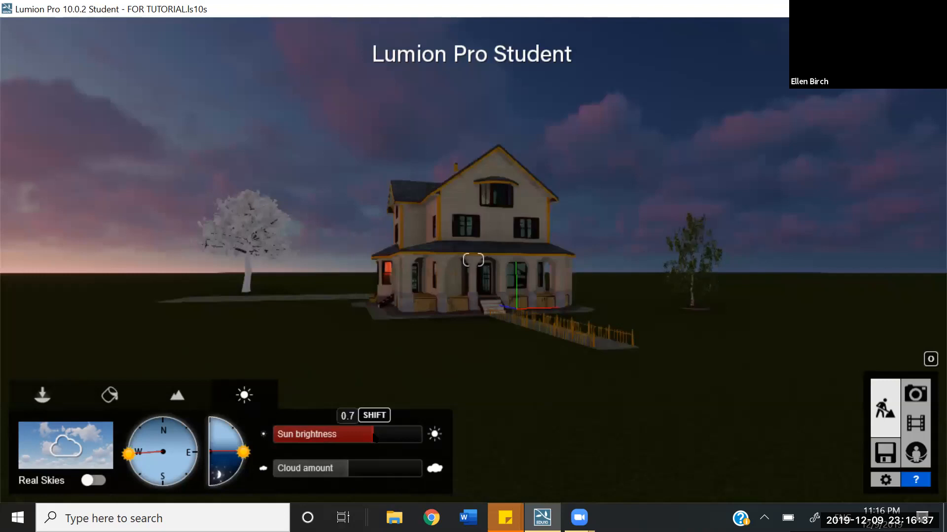
drag(325, 432, 319, 431)
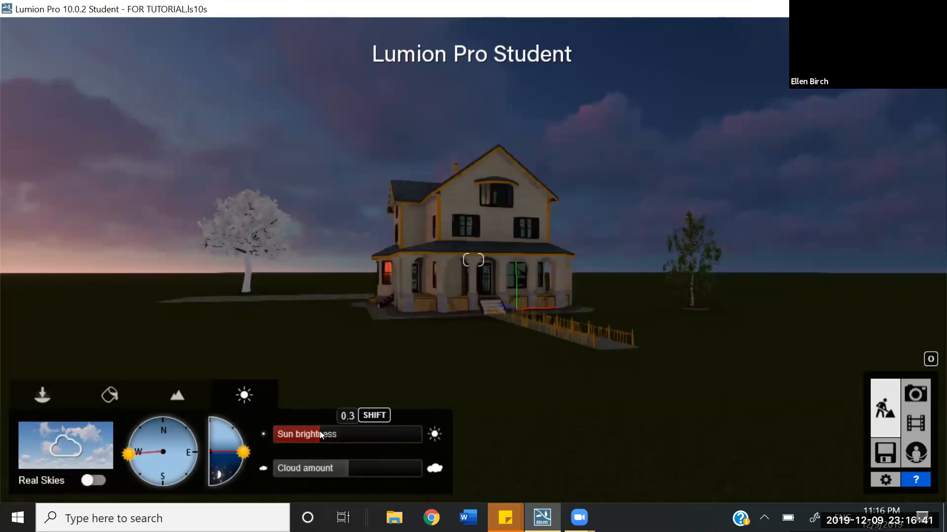
drag(295, 427, 438, 436)
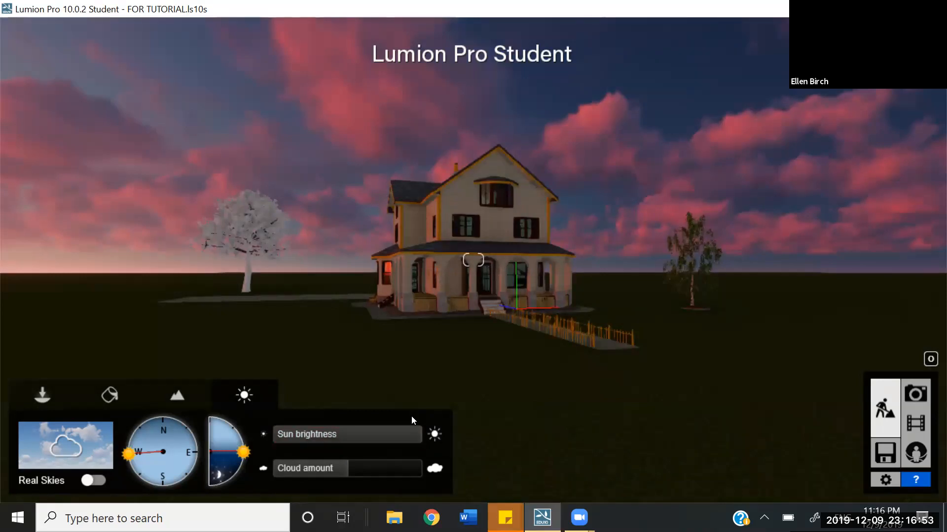
drag(320, 438, 271, 437)
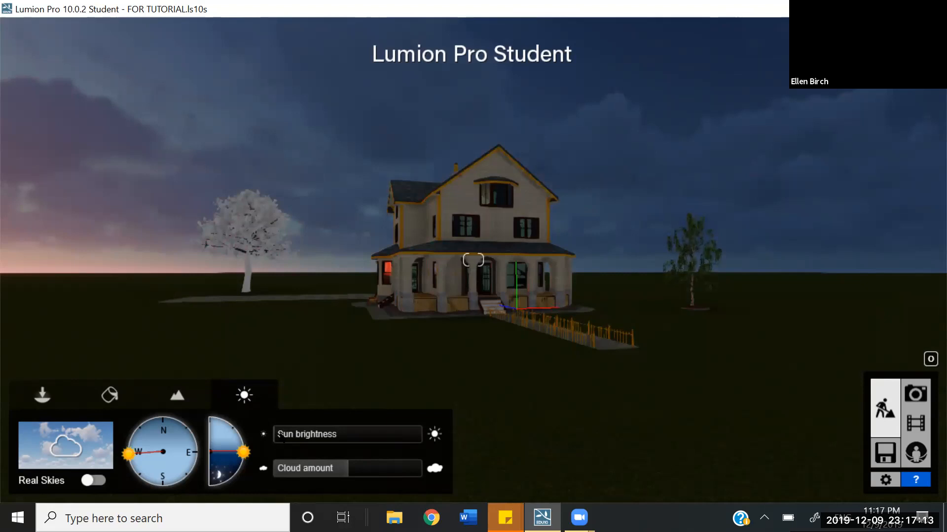
mouse_move(338, 434)
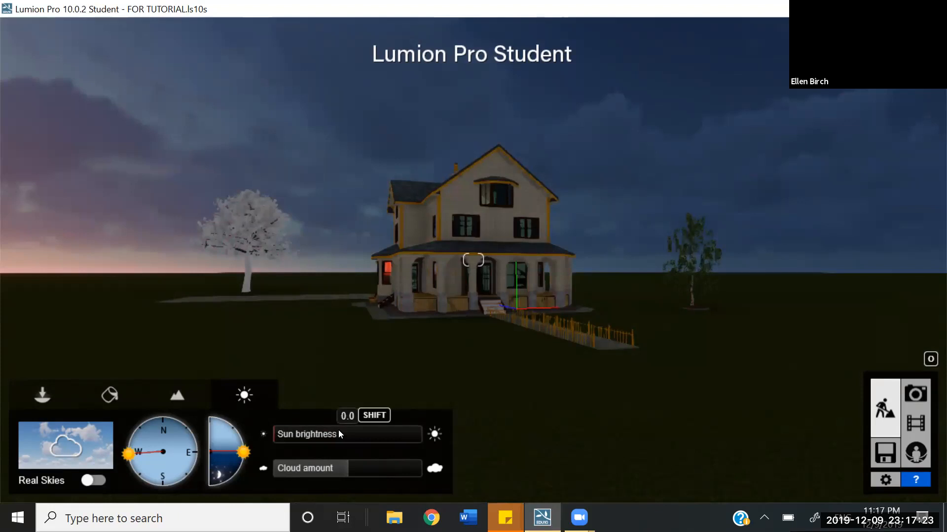
Raise the sun brightness in stages through 0.4 and 0.7 to about four fifths of its range
click(283, 436)
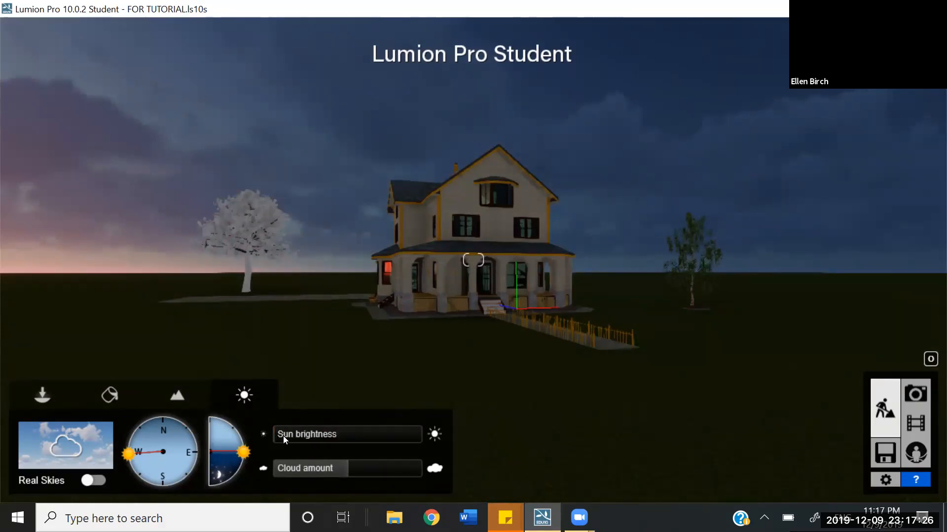
click(329, 436)
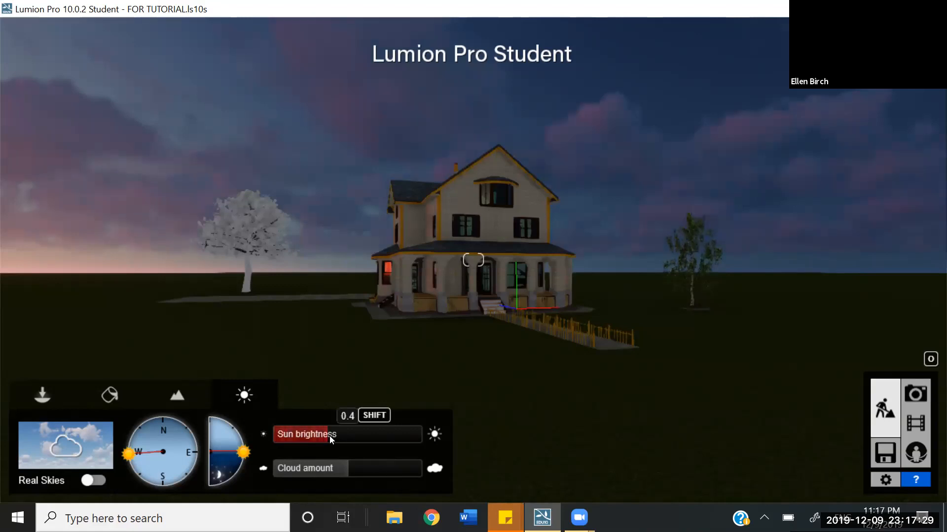
click(381, 435)
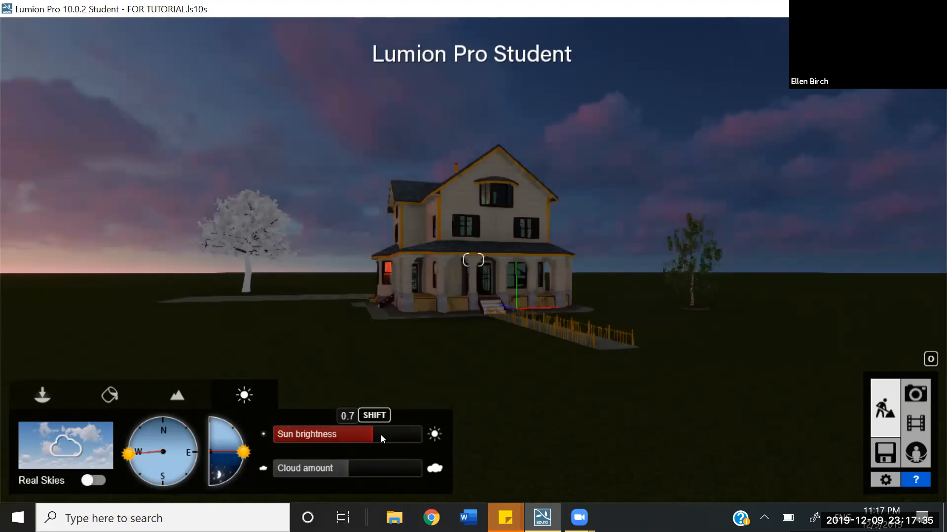
click(396, 434)
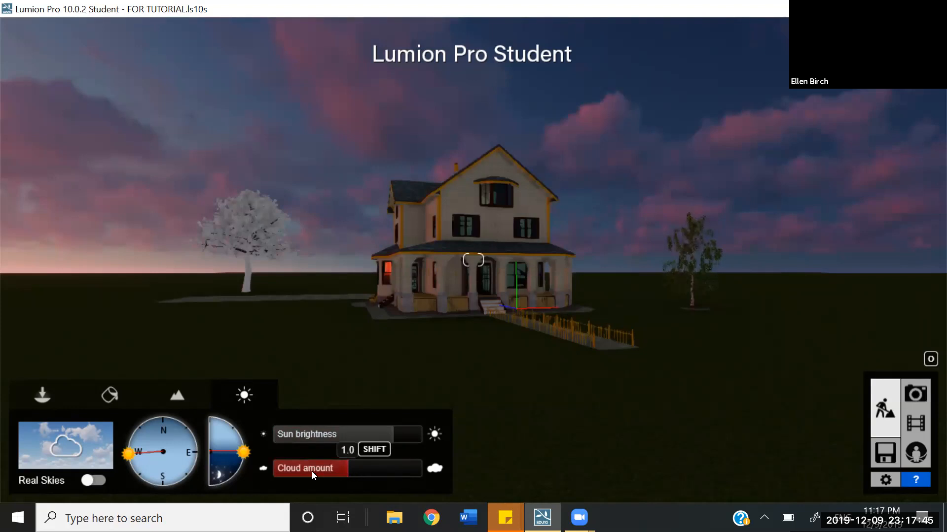
Try the cloud amount at 0.1, at its maximum and at 1.9
drag(290, 472, 278, 471)
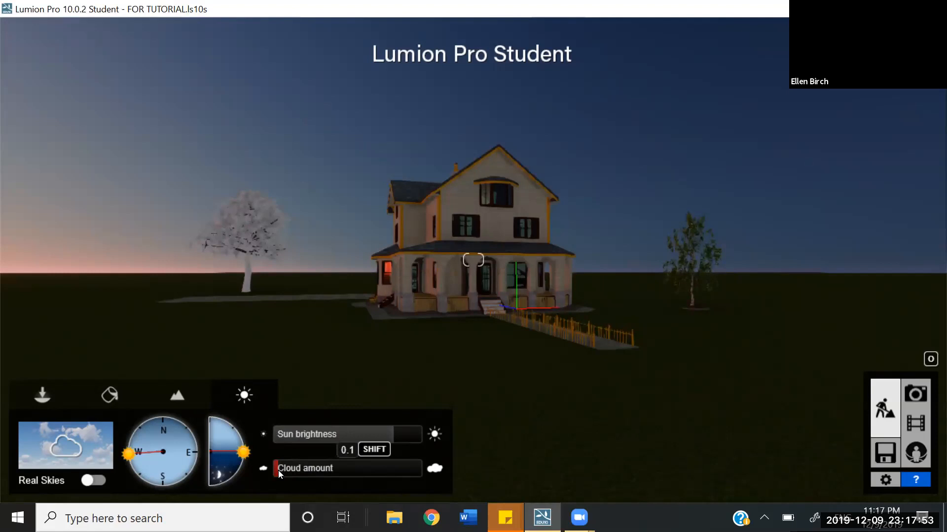
drag(278, 470, 424, 471)
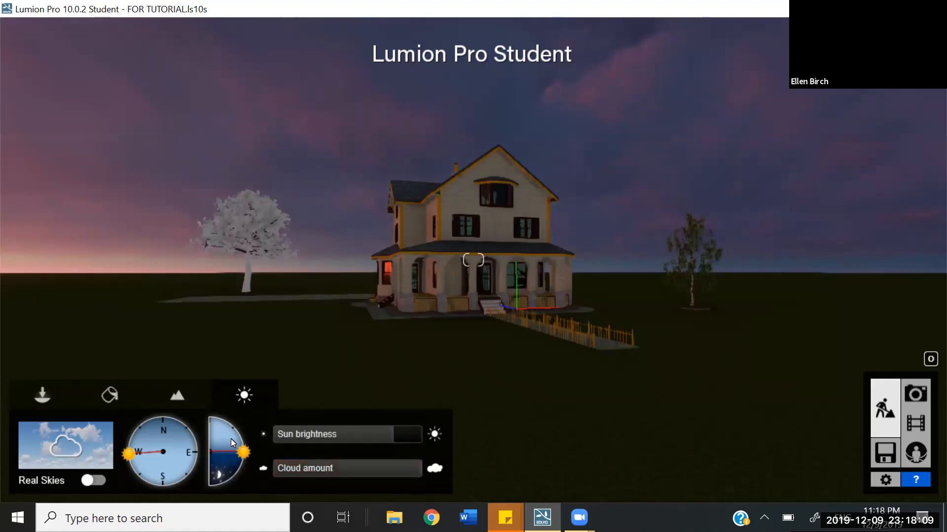
click(416, 469)
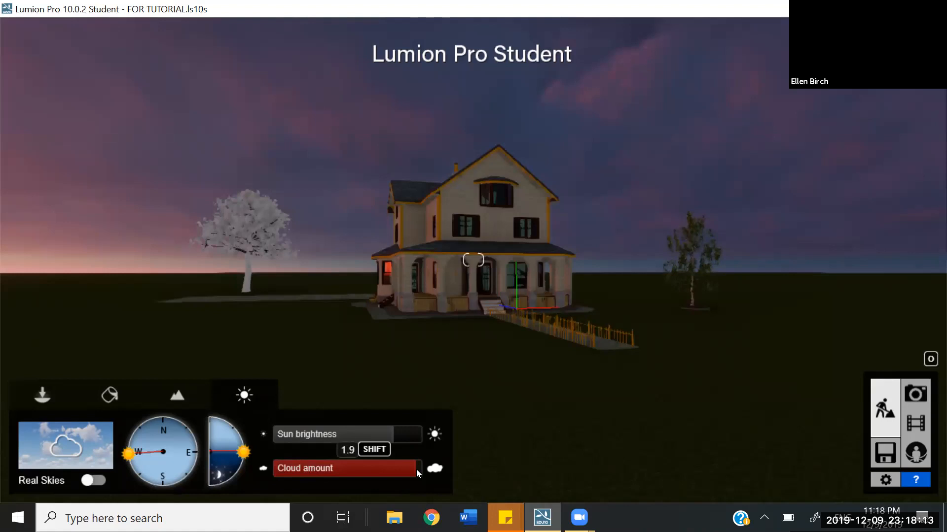
Lower the cloud amount to 1.8300 and fine-tune it in small precision increments to 1.7782
click(409, 470)
key(shift)
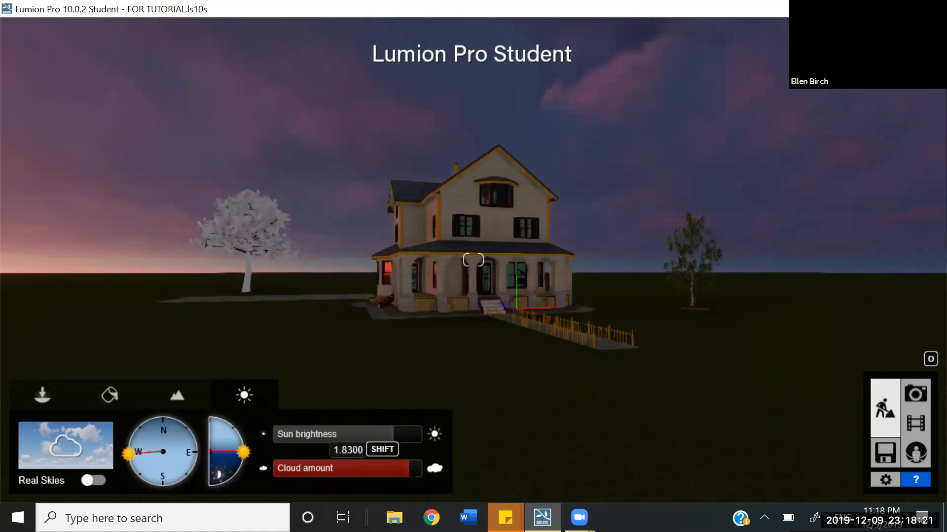
shift+drag(394, 469, 485, 417)
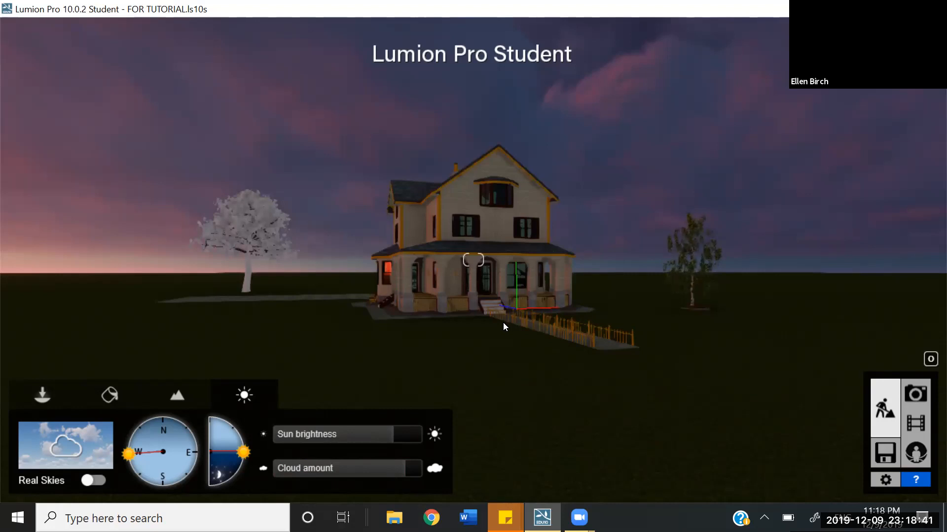
click(386, 470)
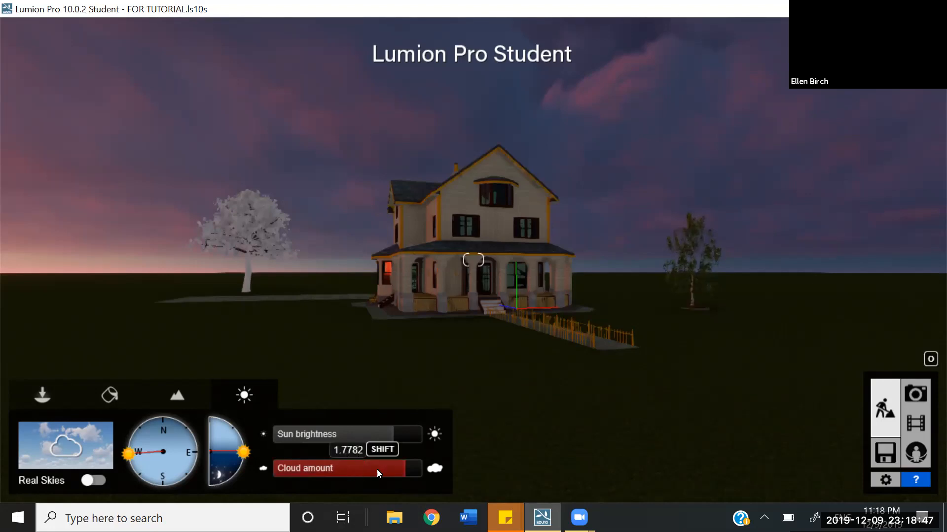
click(419, 468)
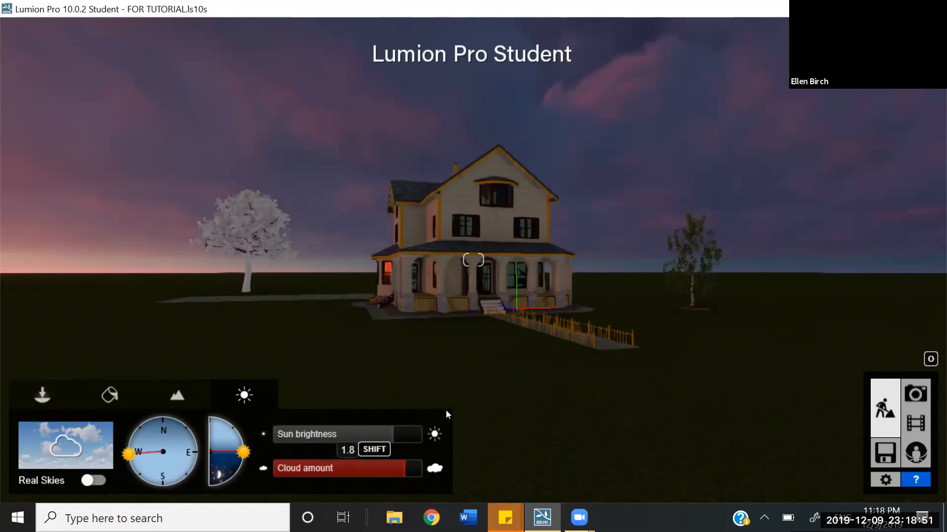
Raise the sun height from the horizon to about midway for daylight under the heavy clouds
drag(231, 428, 231, 424)
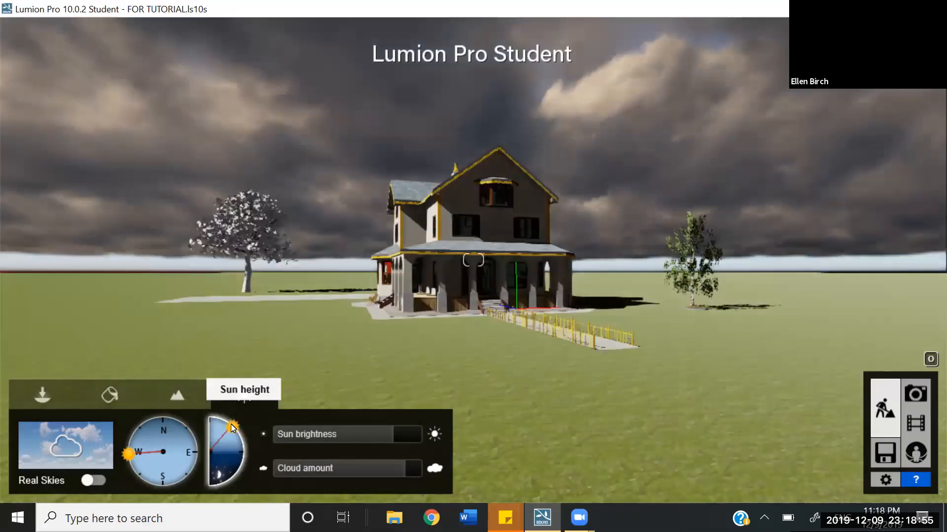